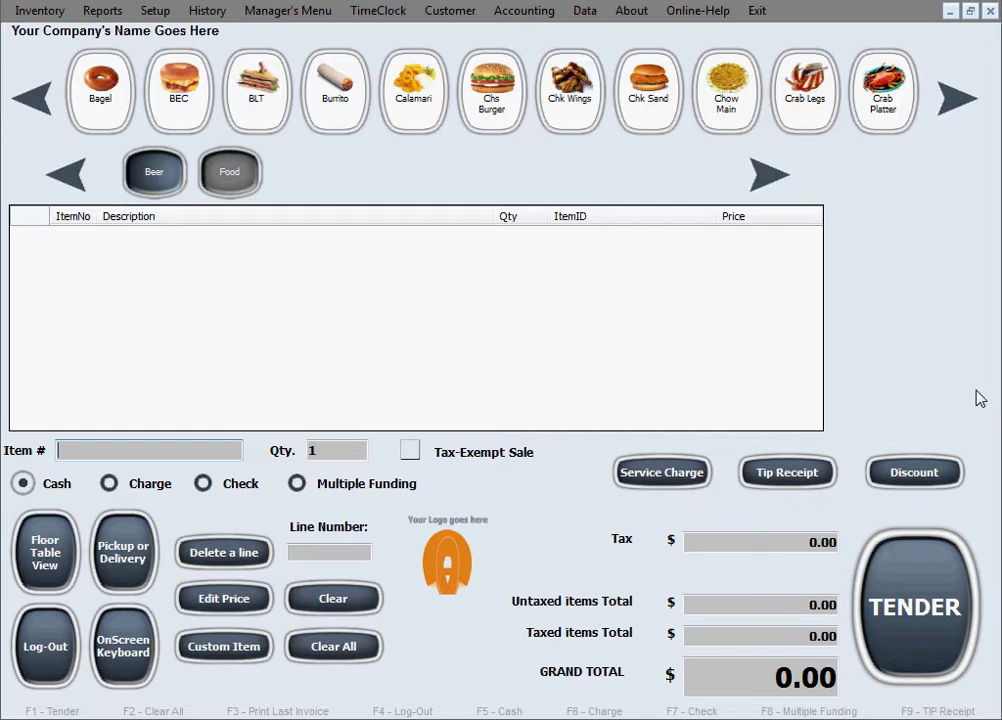
Open the inventory editor and start a new modifier named No Onions.
{"action": "left_click", "coordinate": [31, 13]}
{"action": "left_click", "coordinate": [125, 45]}
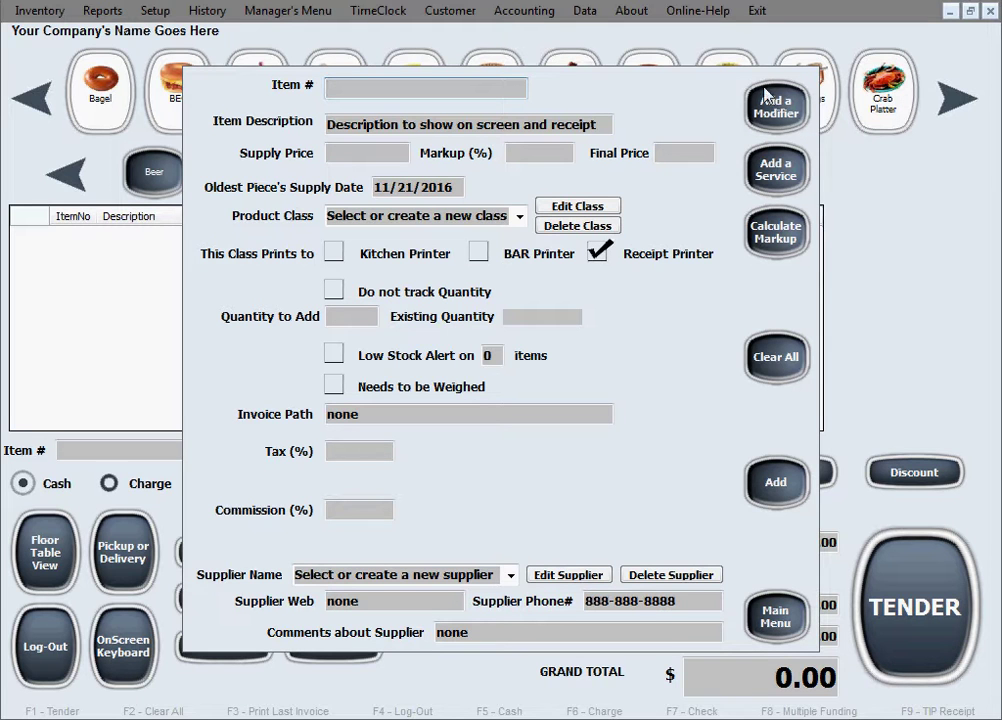
{"action": "left_click", "coordinate": [781, 128]}
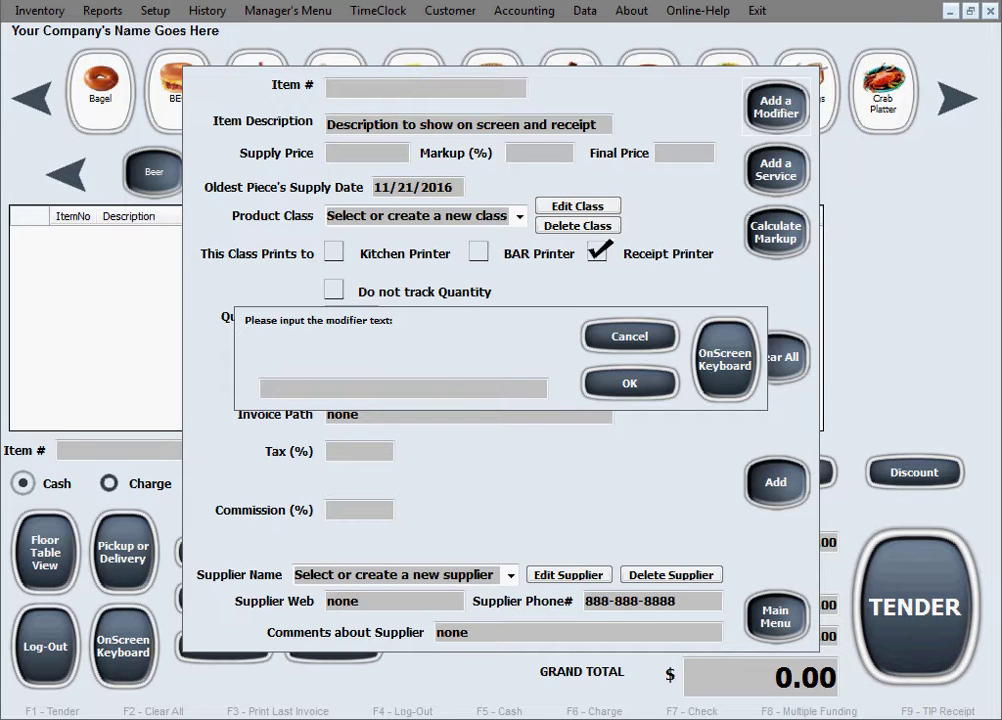
{"action": "left_click", "coordinate": [443, 385]}
{"action": "type", "text": "No Onions"}
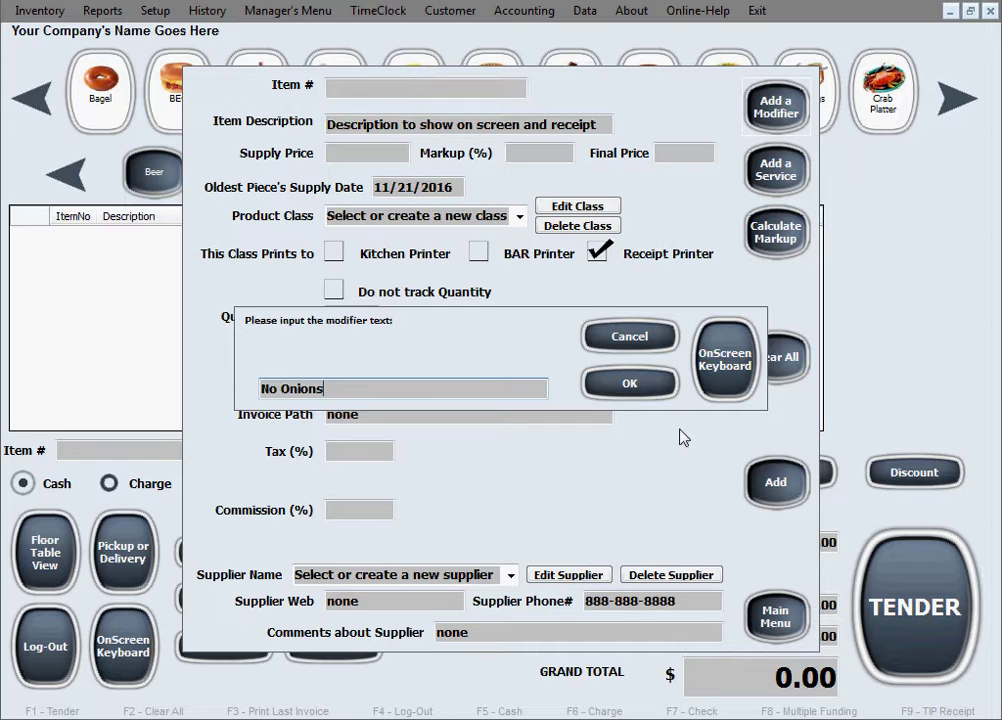
{"action": "left_click", "coordinate": [630, 386]}
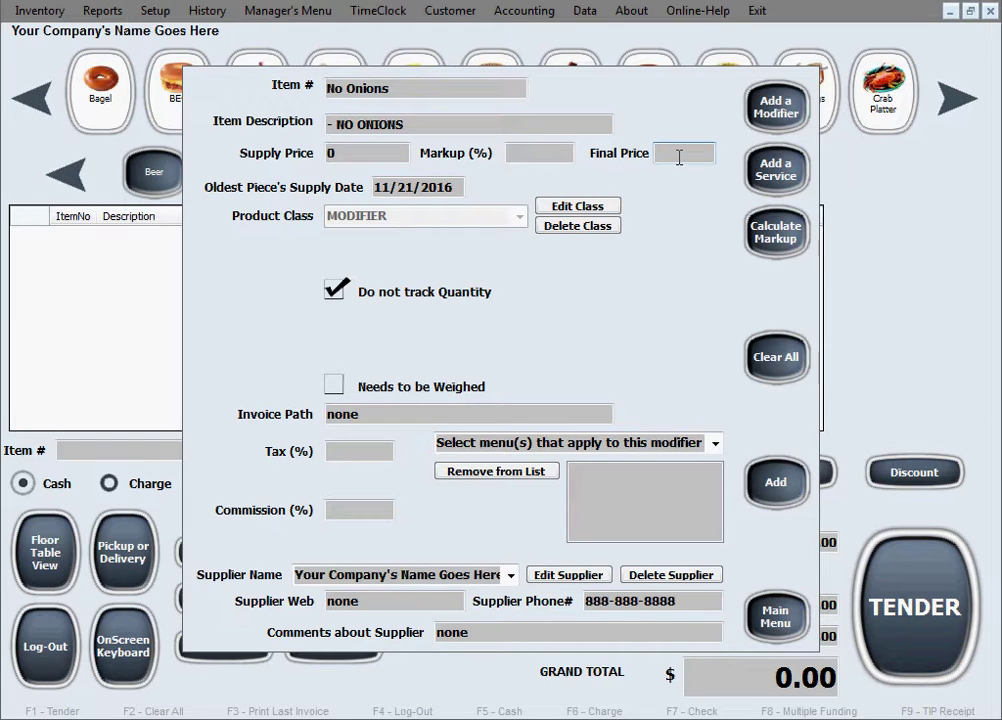
Give No Onions final price 0 and 7% tax, apply it to Food, and save it.
{"action": "type", "text": "0"}
{"action": "left_click", "coordinate": [338, 460]}
{"action": "type", "text": "7"}
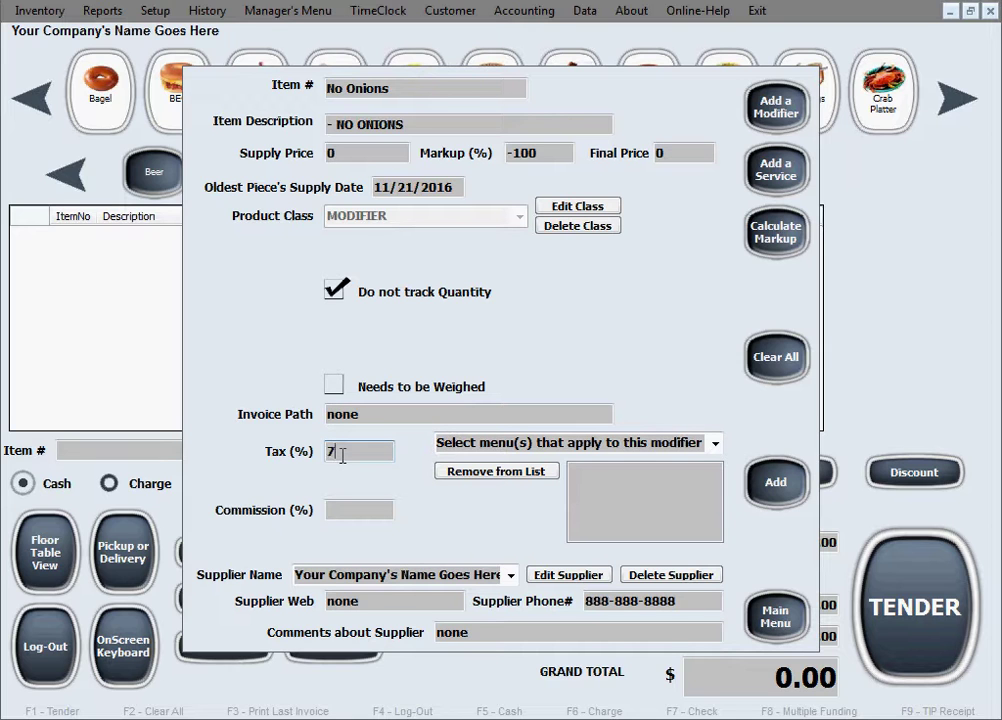
{"action": "left_click", "coordinate": [714, 445]}
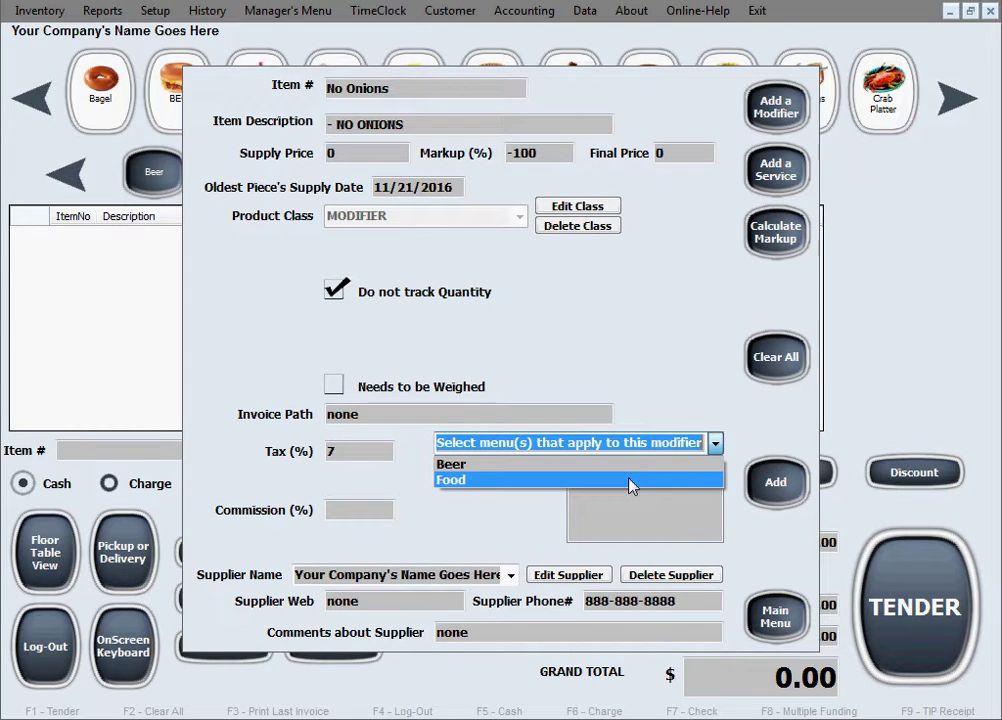
{"action": "left_click", "coordinate": [631, 482]}
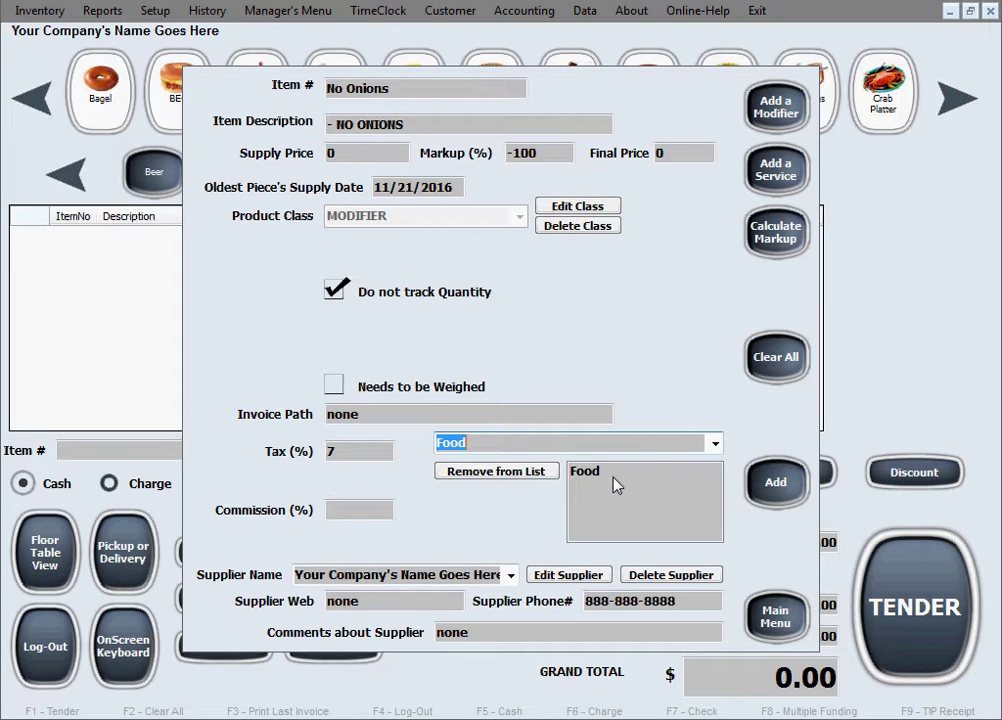
{"action": "left_click", "coordinate": [783, 497]}
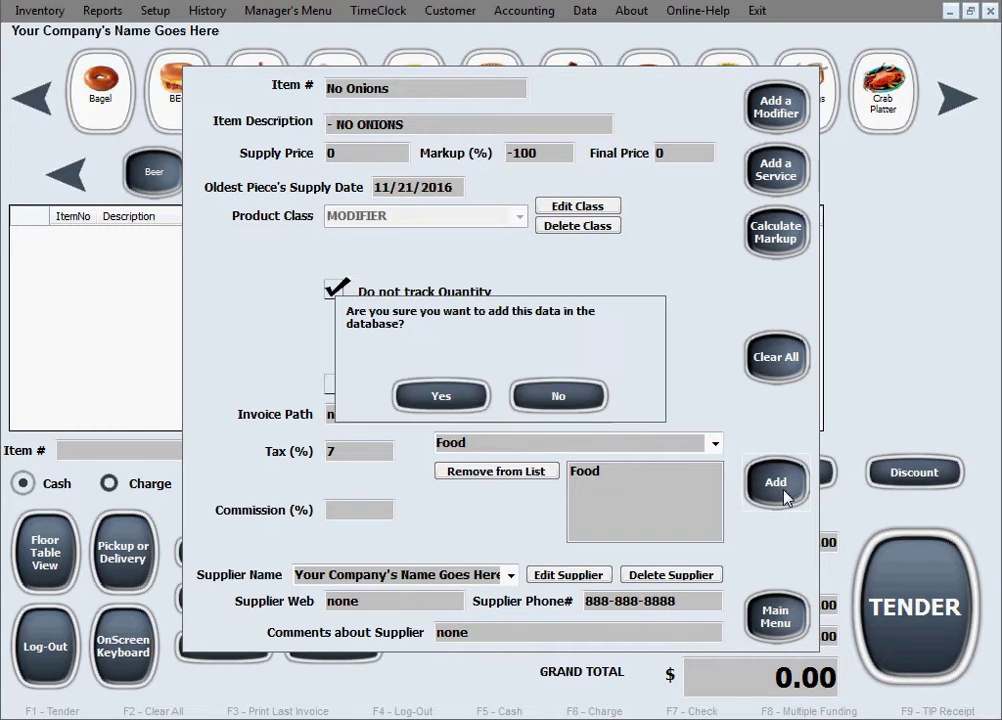
{"action": "left_click", "coordinate": [468, 402]}
Clear the form and start a new modifier named Extra Cheese.
{"action": "left_click", "coordinate": [580, 415]}
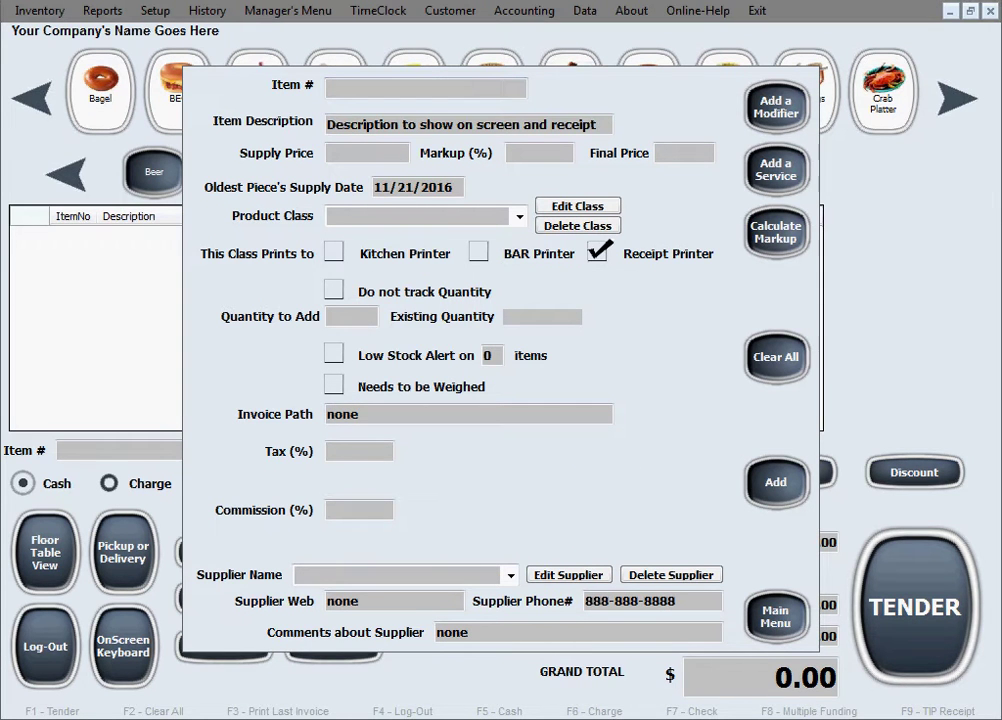
{"action": "left_click", "coordinate": [779, 118]}
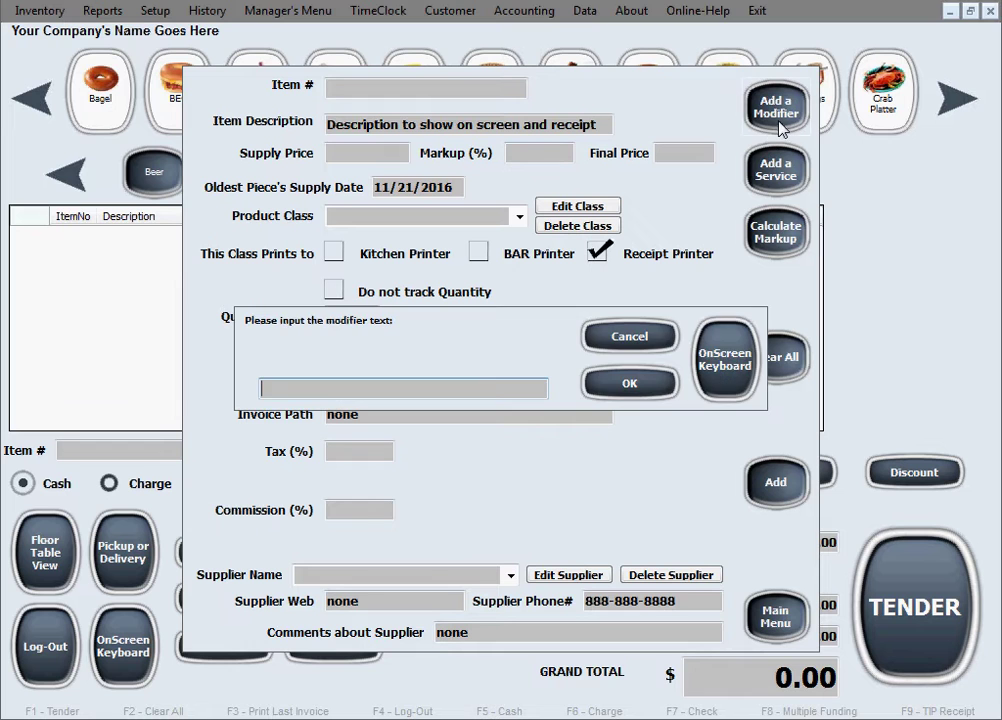
{"action": "type", "text": "Extra Cheese"}
{"action": "left_click", "coordinate": [615, 387]}
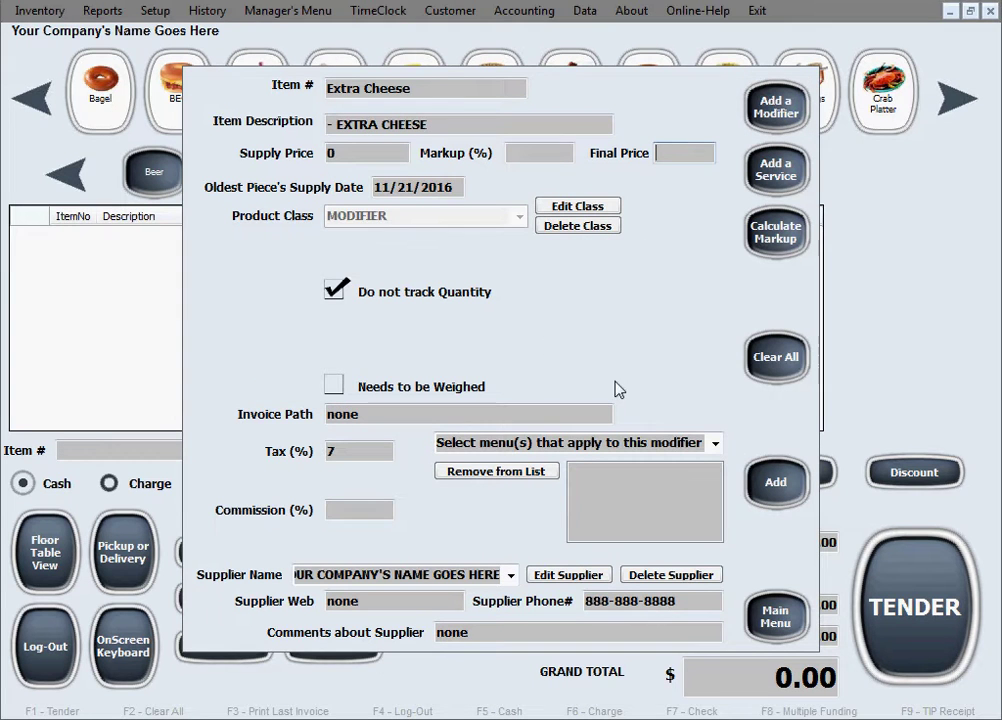
Set Extra Cheese's supply price to .20 and final price to 1.
{"action": "left_click", "coordinate": [710, 448]}
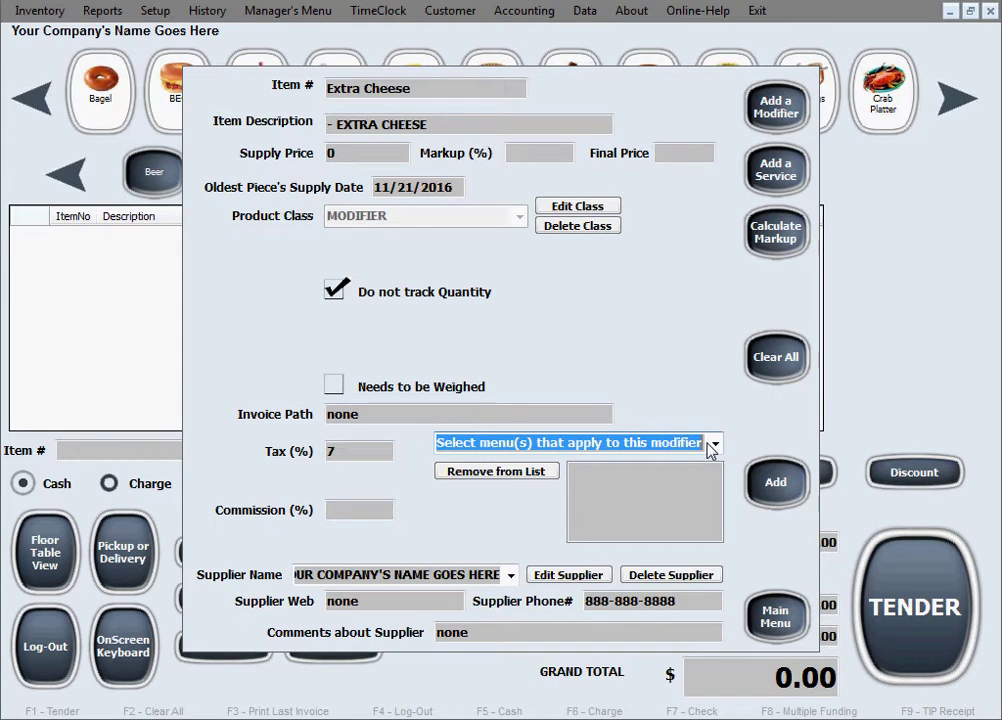
{"action": "left_click", "coordinate": [687, 152]}
{"action": "type", "text": "1"}
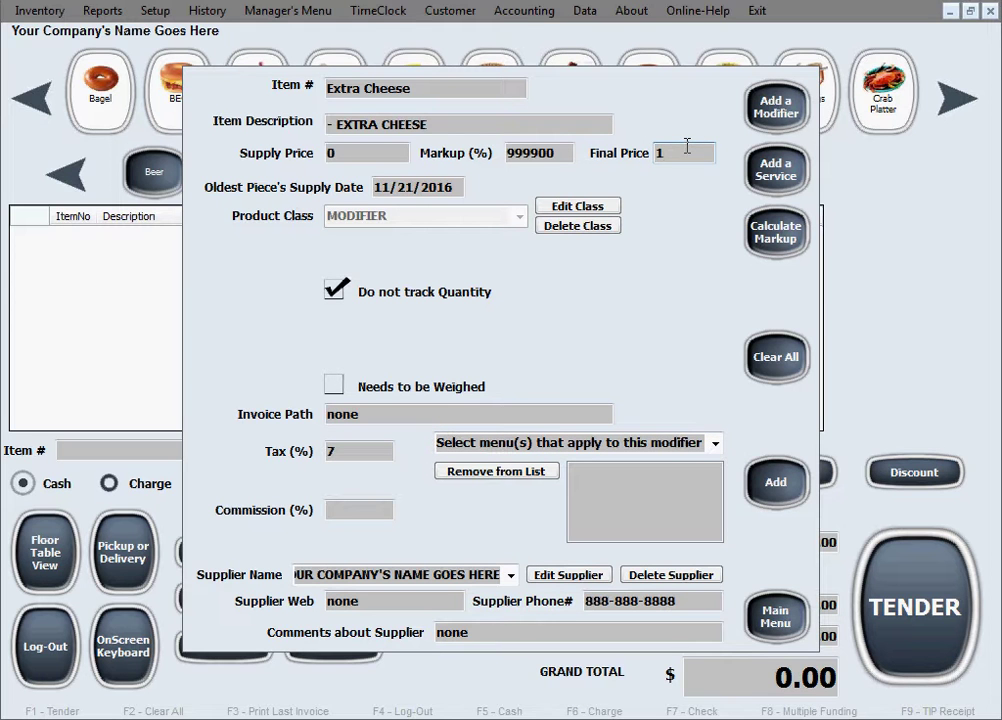
{"action": "left_click", "coordinate": [332, 152]}
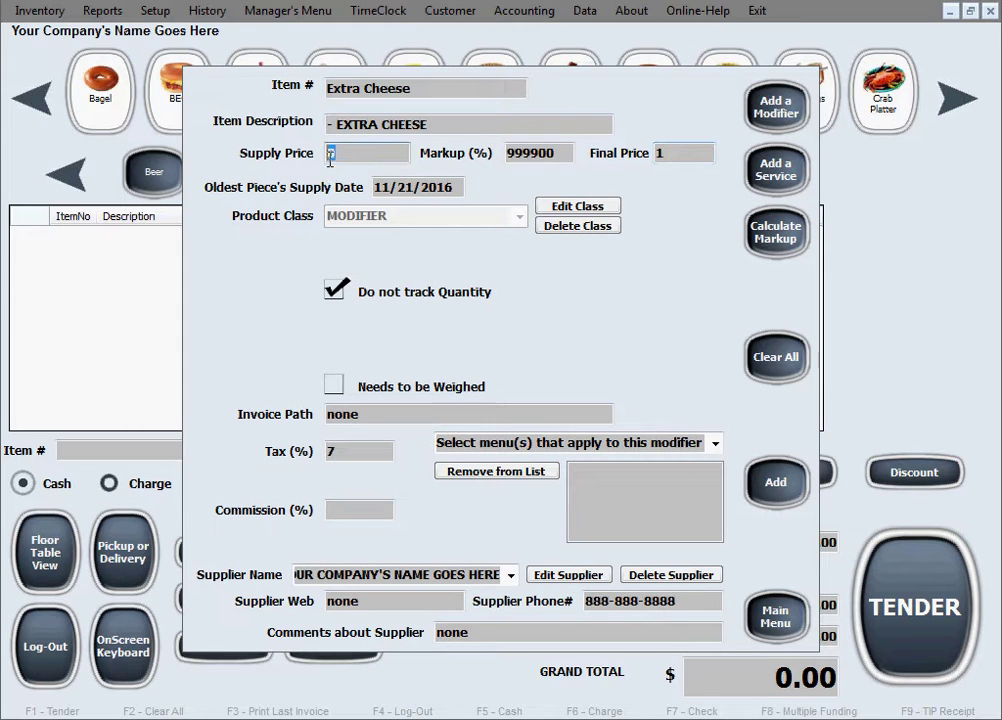
{"action": "type", "text": "."}
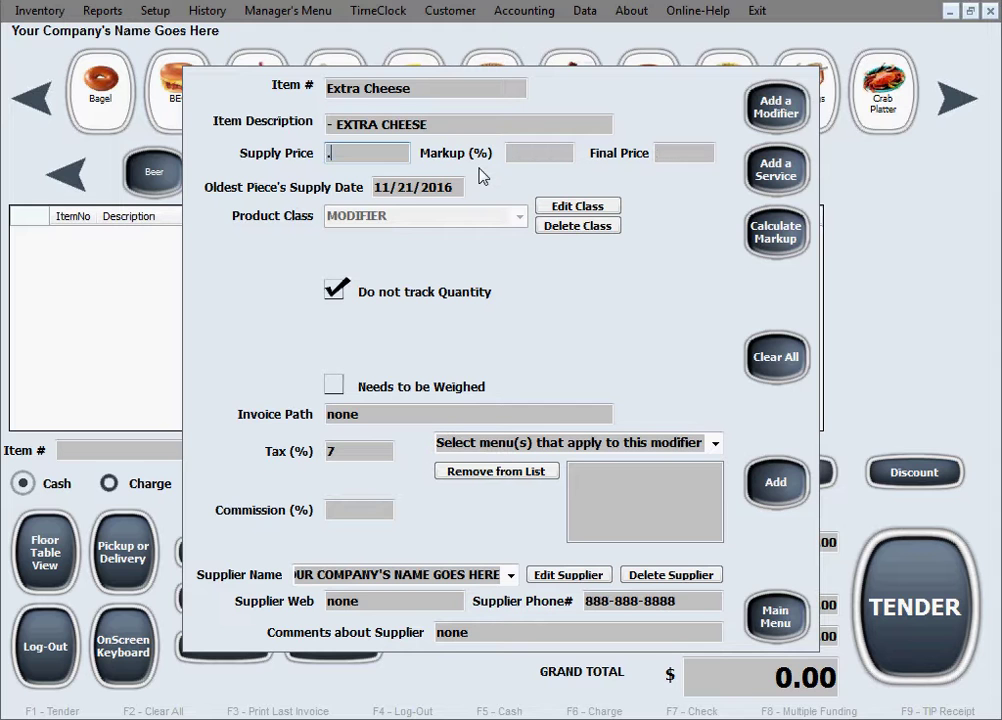
{"action": "type", "text": "20"}
{"action": "left_click", "coordinate": [717, 447]}
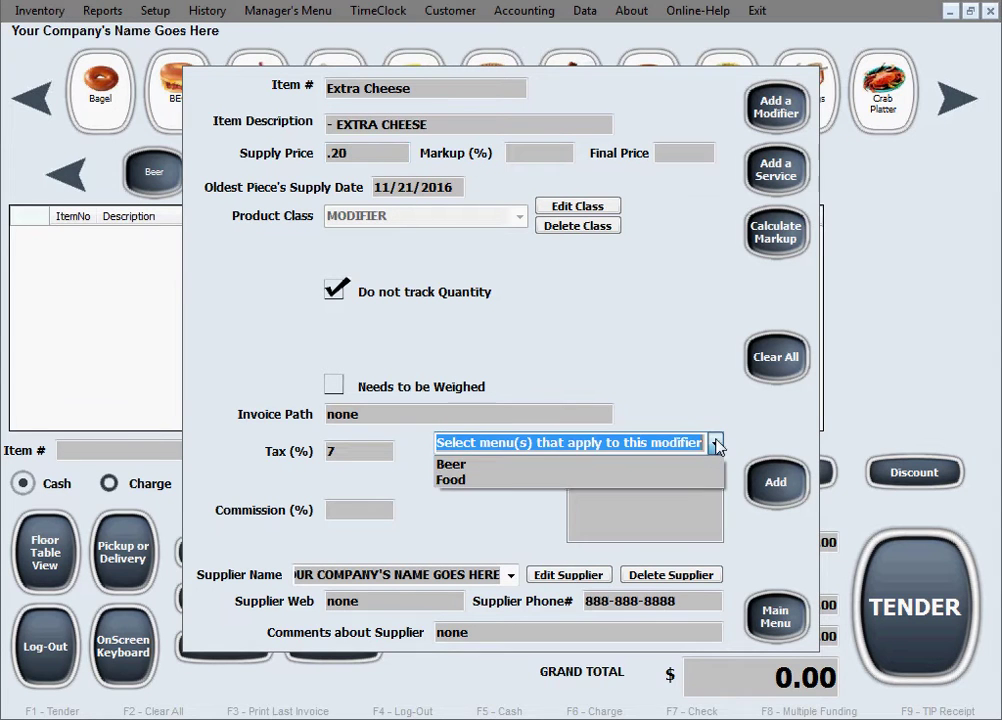
{"action": "left_click", "coordinate": [512, 152]}
{"action": "left_click", "coordinate": [707, 153]}
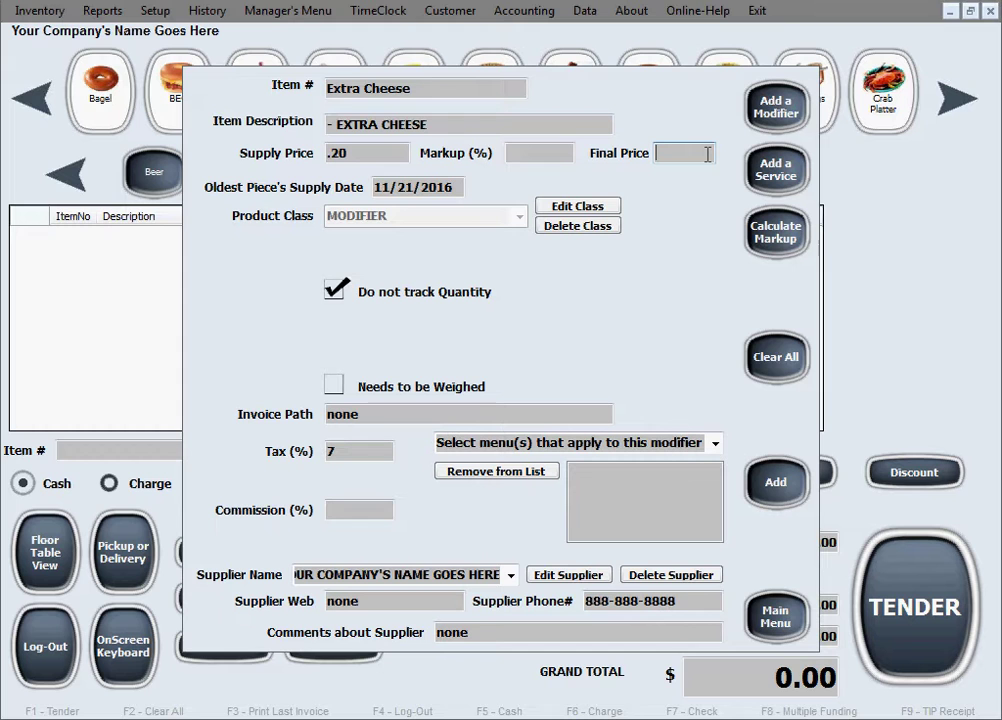
{"action": "type", "text": "1"}
Apply Extra Cheese to the Food menu and save it to the database.
{"action": "left_click", "coordinate": [715, 443]}
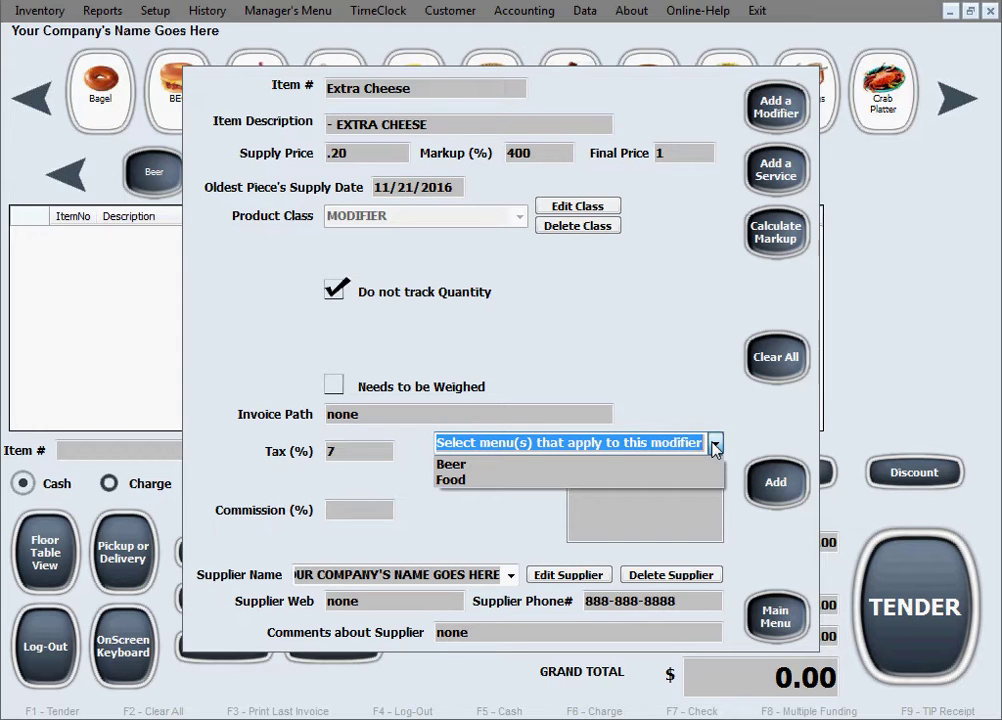
{"action": "left_click", "coordinate": [700, 481]}
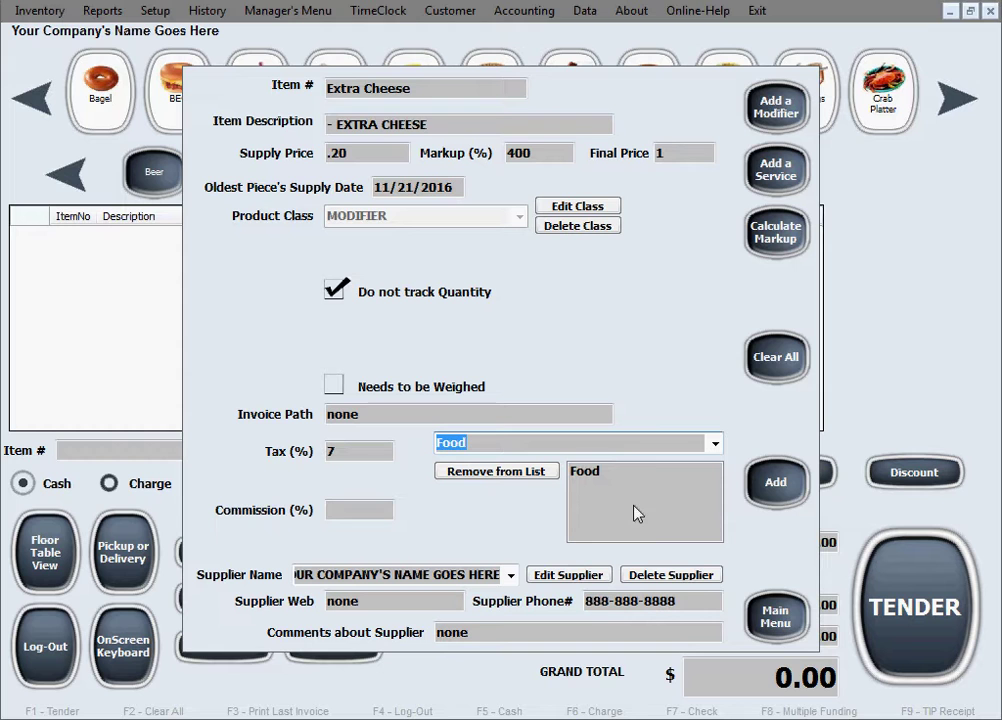
{"action": "left_click", "coordinate": [777, 485]}
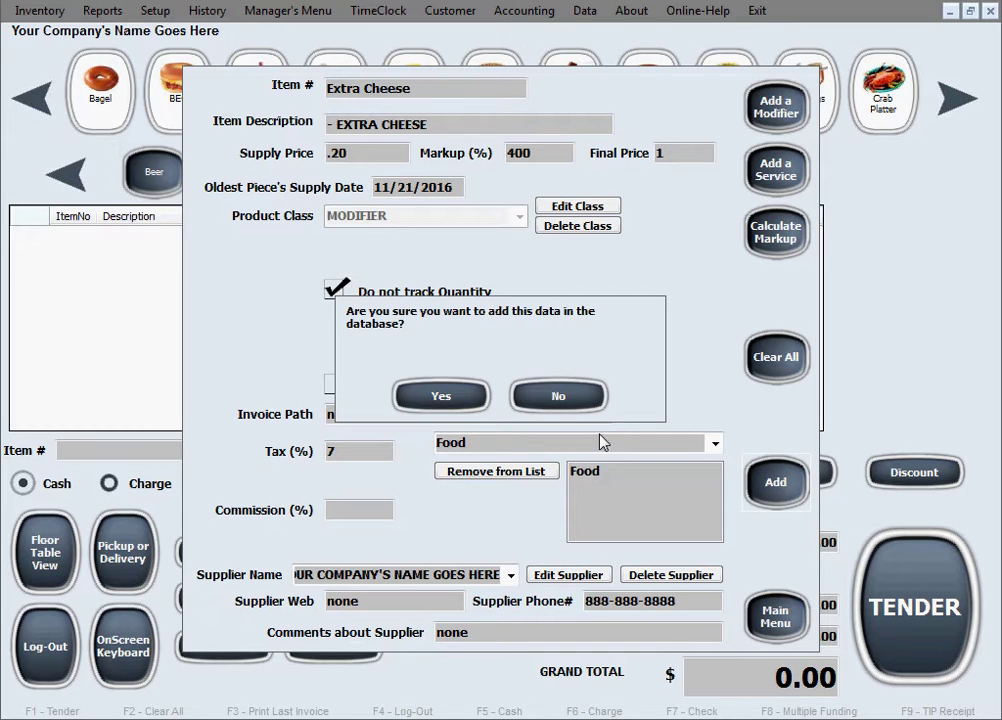
{"action": "left_click", "coordinate": [437, 396]}
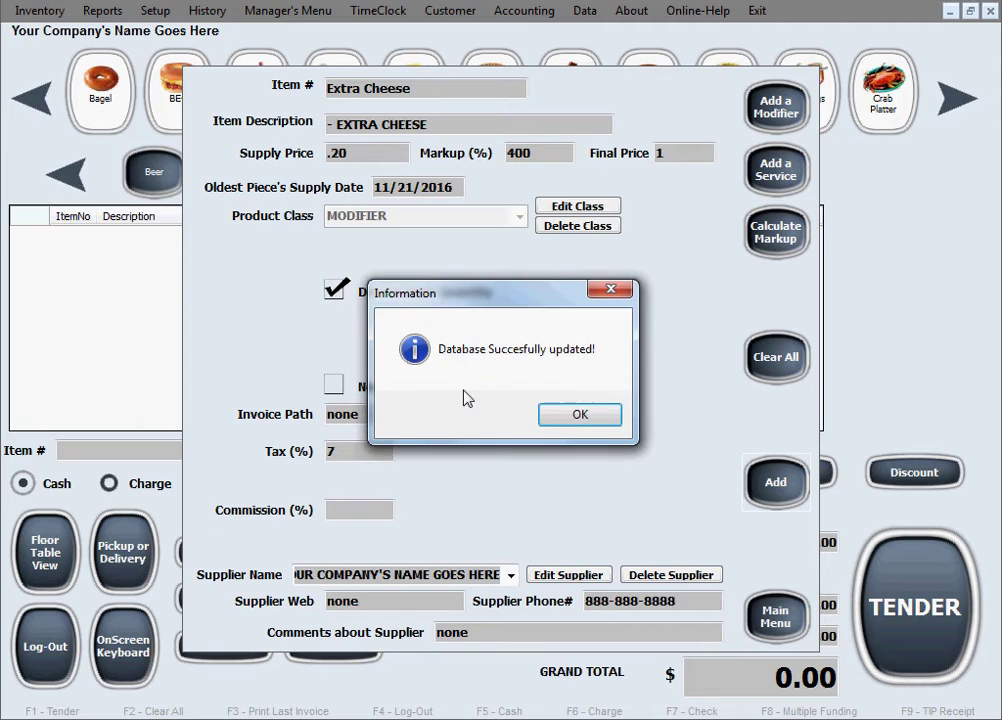
{"action": "left_click", "coordinate": [560, 418]}
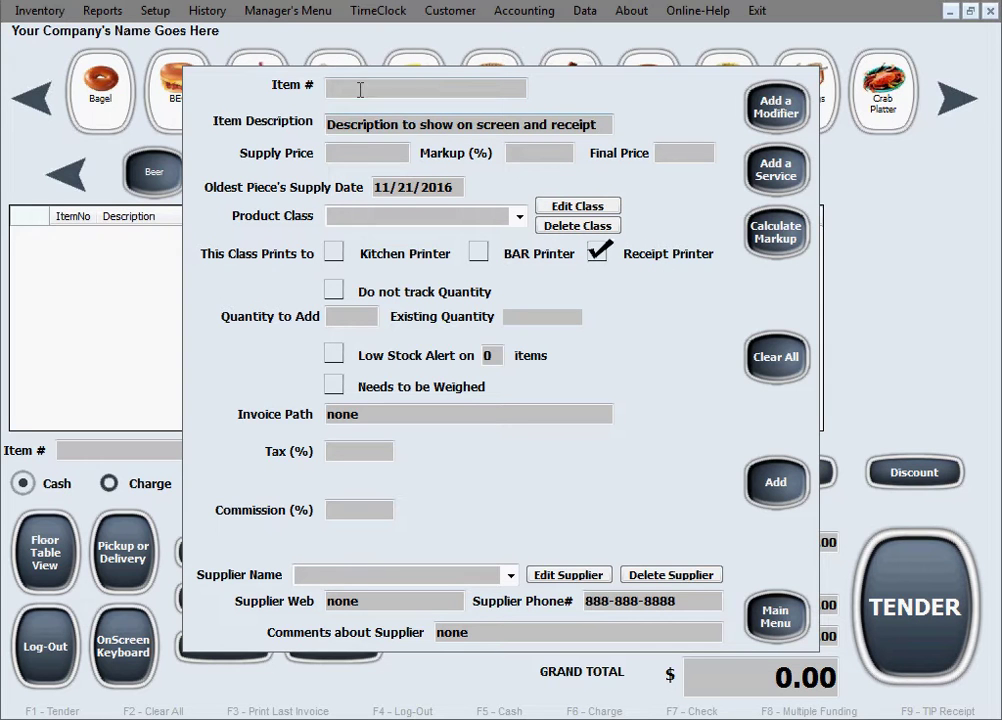
Start a new modifier named Lime wedge and assign it to the Beer menu.
{"action": "left_click", "coordinate": [792, 107]}
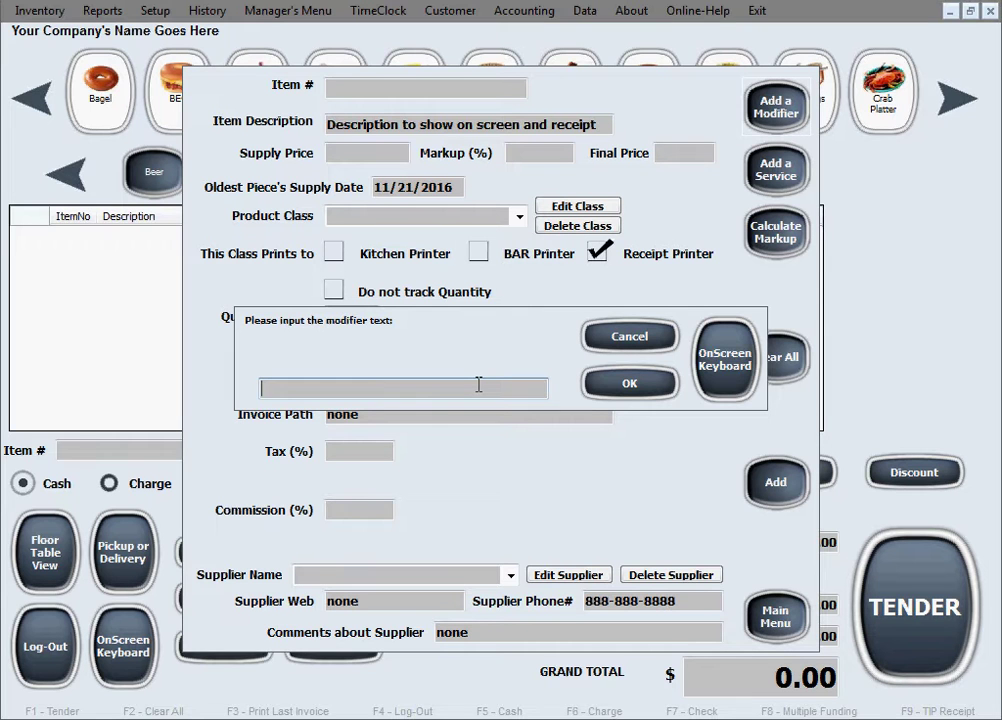
{"action": "type", "text": "Lime wedge"}
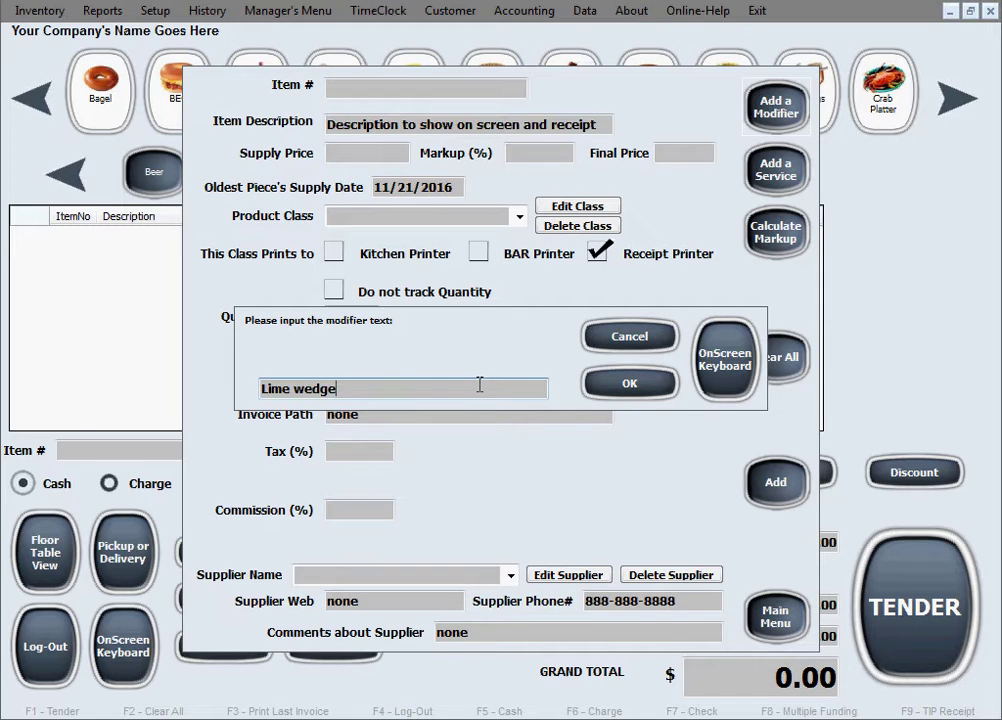
{"action": "left_click", "coordinate": [600, 385]}
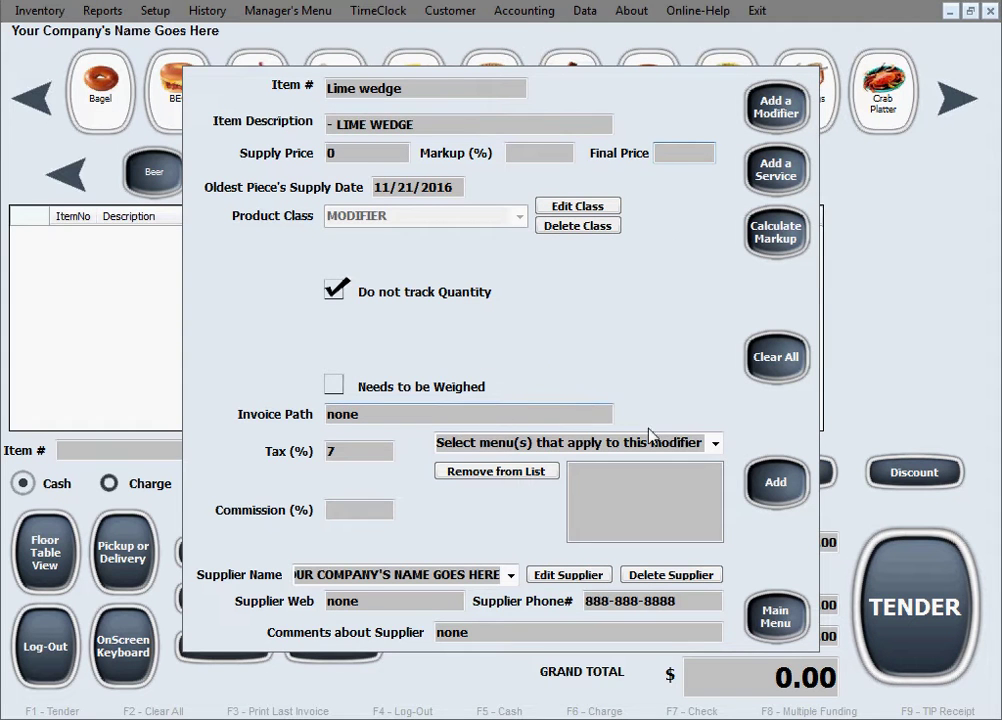
{"action": "left_click", "coordinate": [714, 443]}
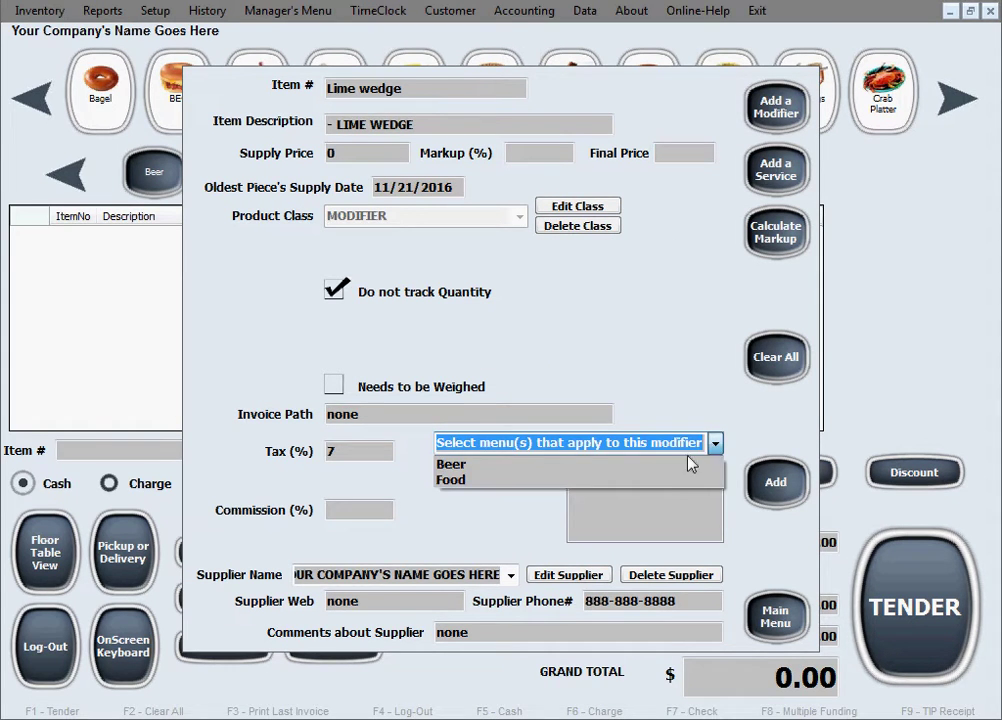
{"action": "left_click", "coordinate": [452, 464]}
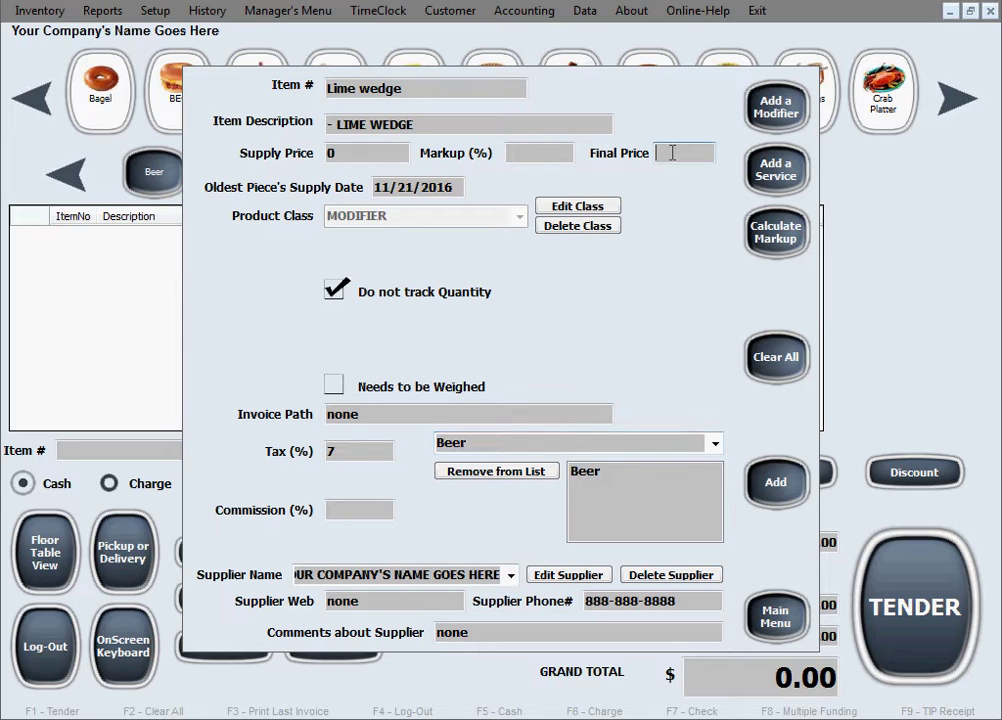
Set supply price .05 and final price .50, then save Lime wedge to the database.
{"action": "type", "text": "."}
{"action": "key", "text": "BackSpace"}
{"action": "left_click", "coordinate": [335, 152]}
{"action": "type", "text": "."}
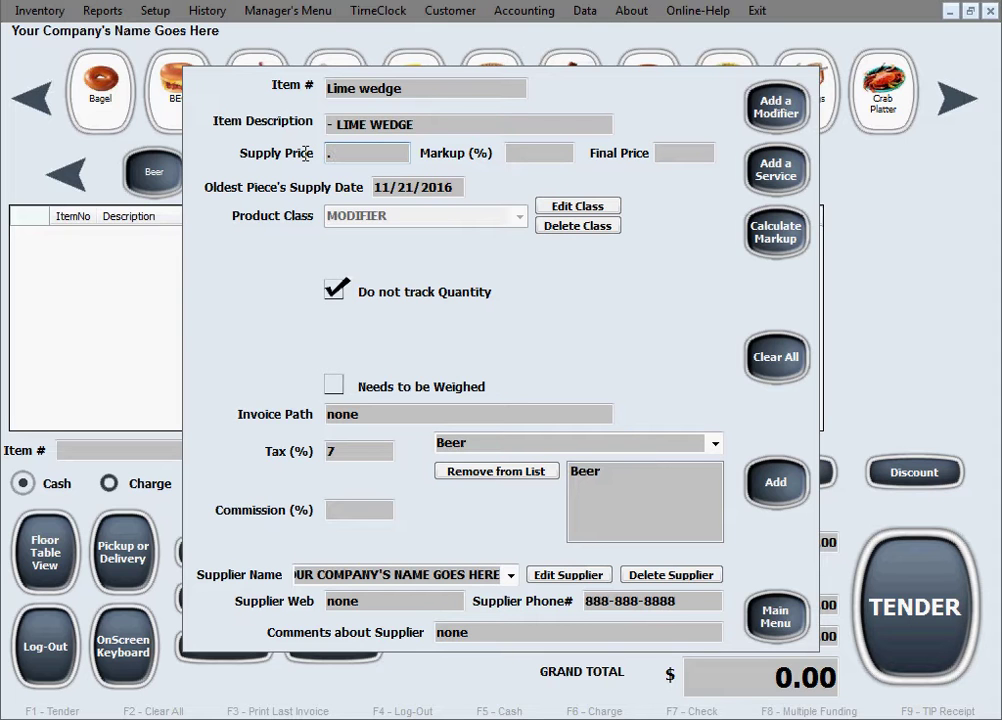
{"action": "type", "text": "05"}
{"action": "left_click", "coordinate": [690, 152]}
{"action": "type", "text": "."}
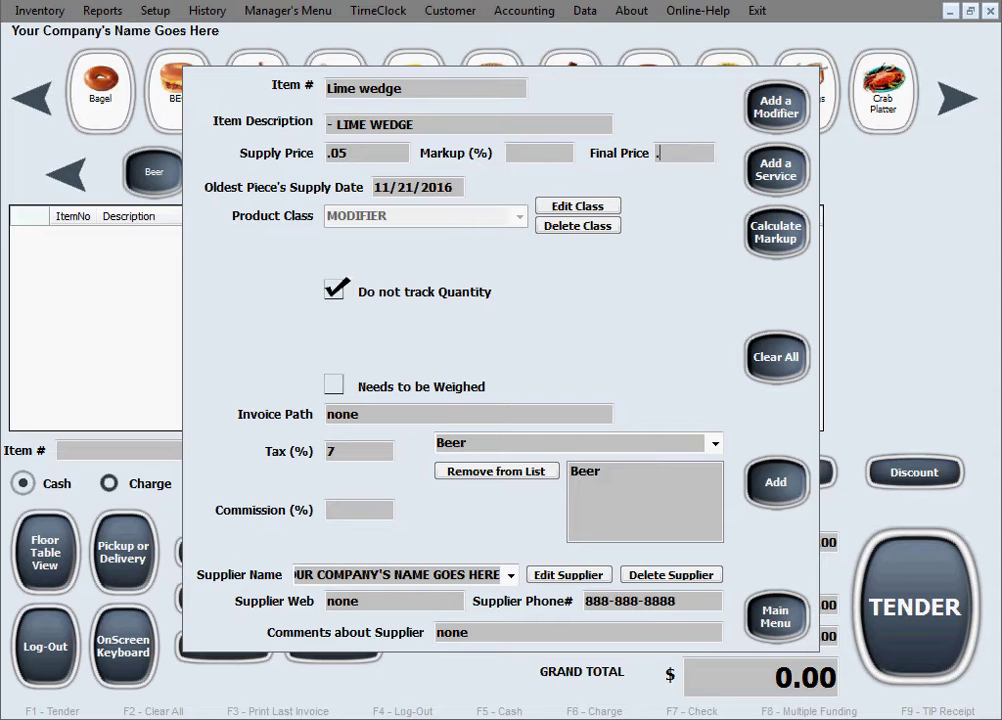
{"action": "type", "text": "50"}
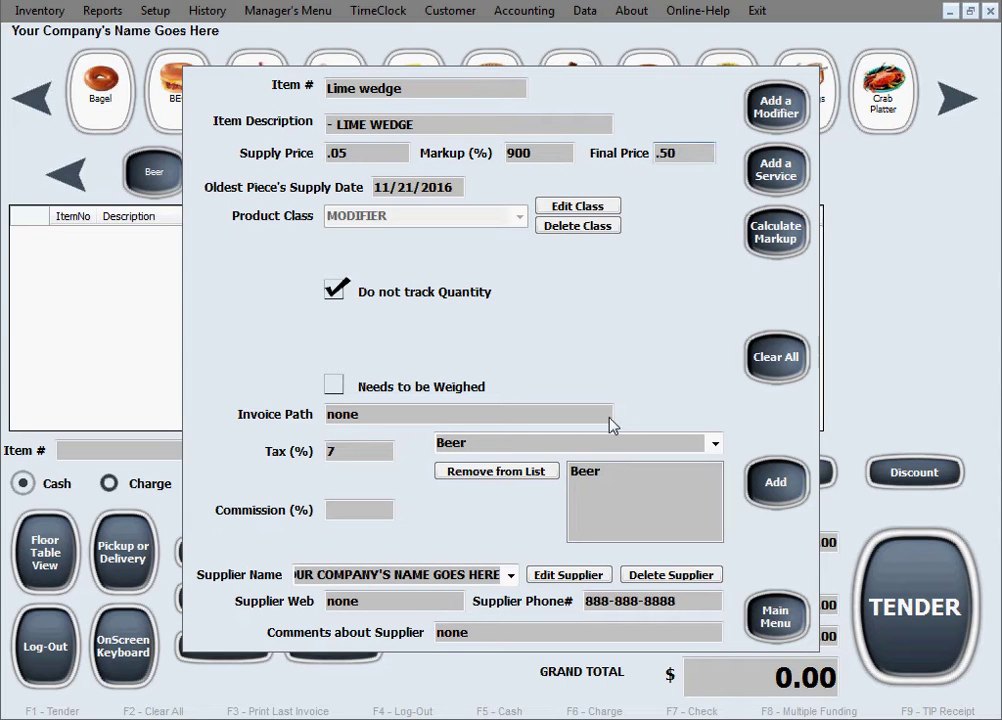
{"action": "left_click", "coordinate": [764, 480]}
{"action": "left_click", "coordinate": [462, 397]}
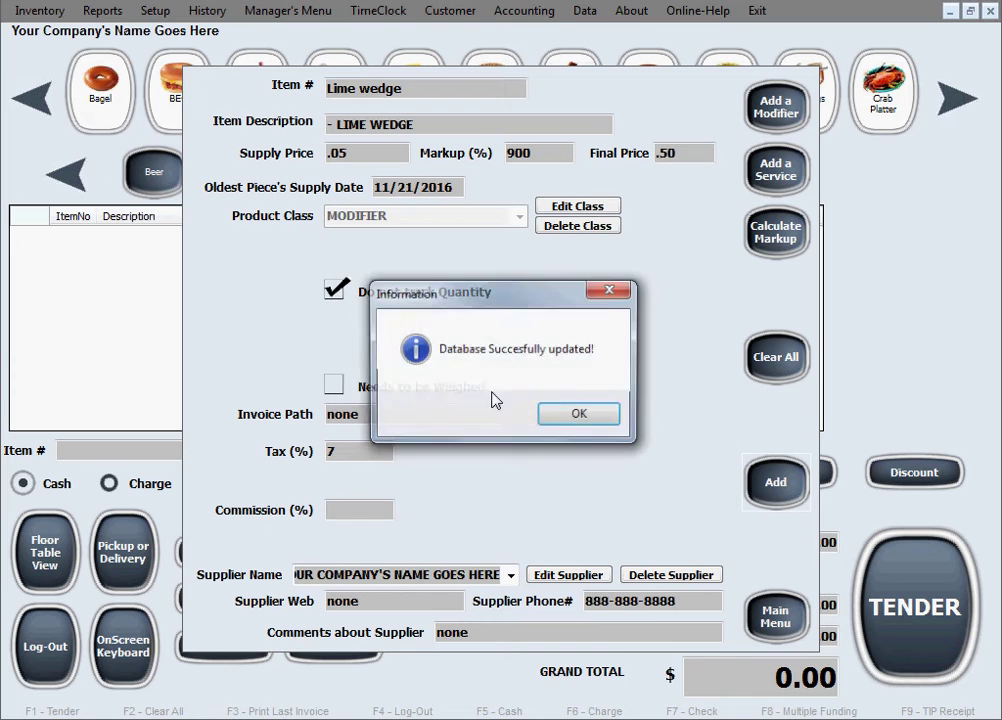
{"action": "left_click", "coordinate": [584, 416]}
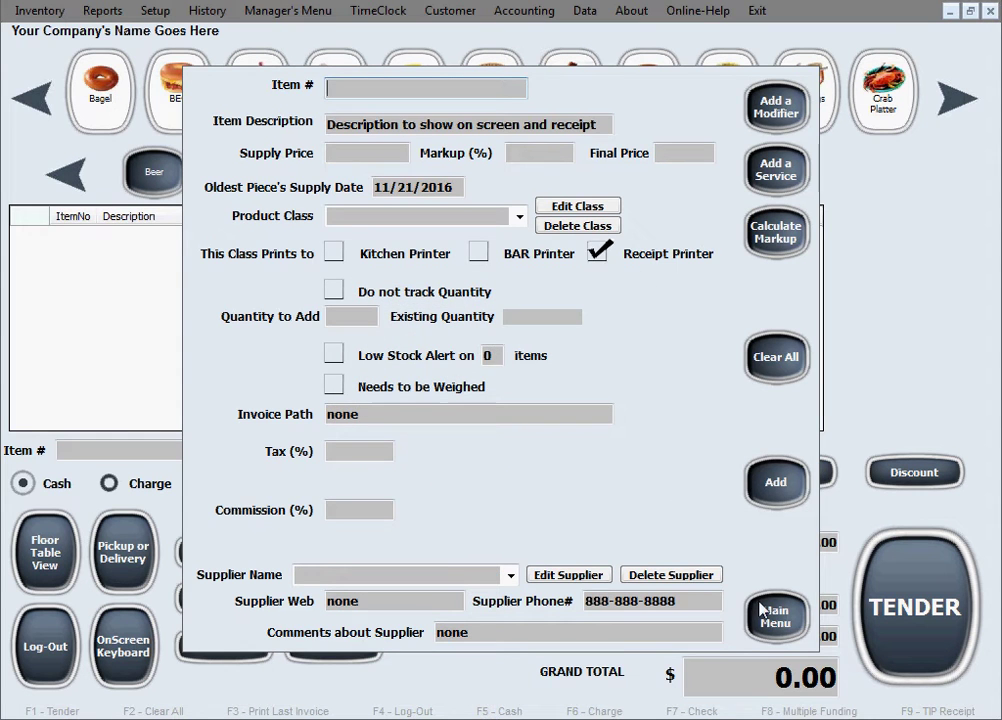
Return to the sales screen and check the modifier buttons under Beer and Food.
{"action": "left_click", "coordinate": [771, 617]}
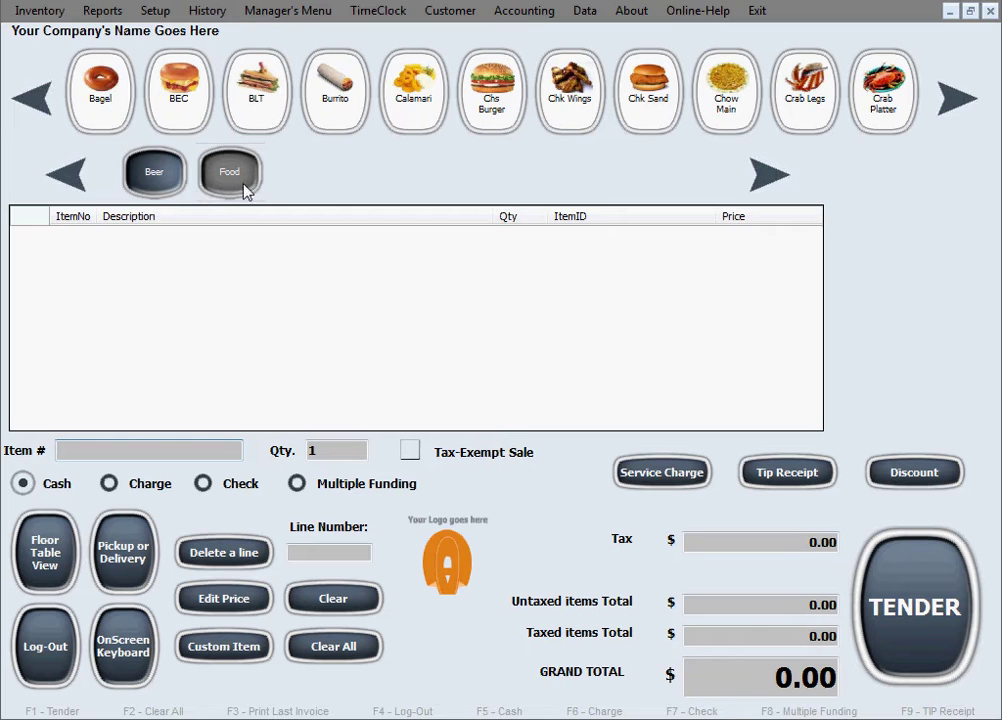
{"action": "left_click", "coordinate": [156, 180]}
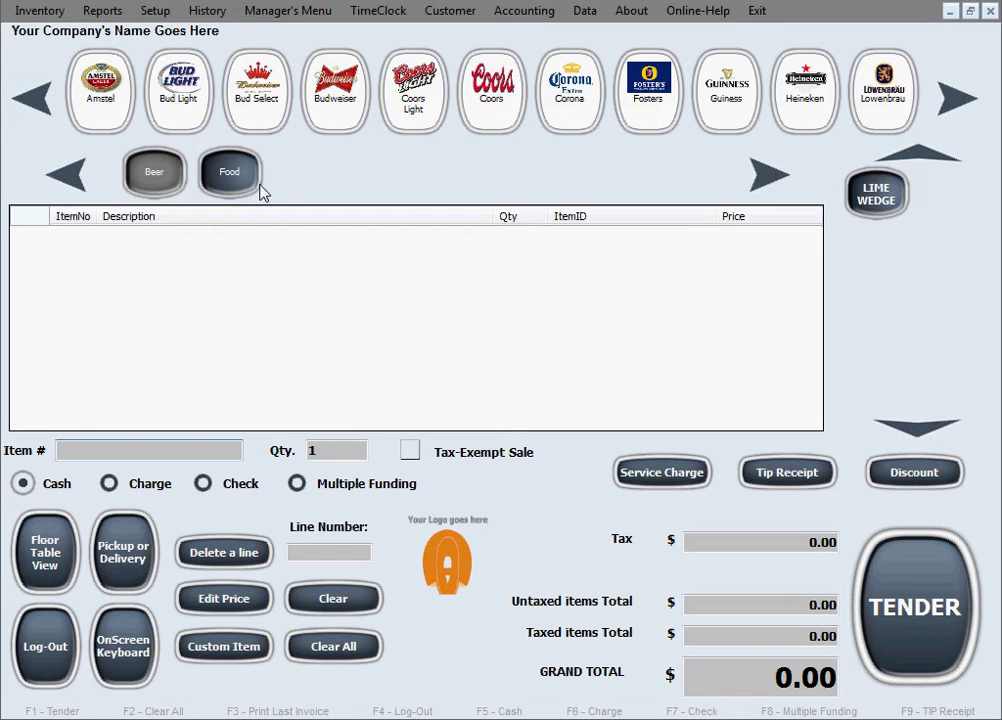
{"action": "left_click", "coordinate": [229, 174]}
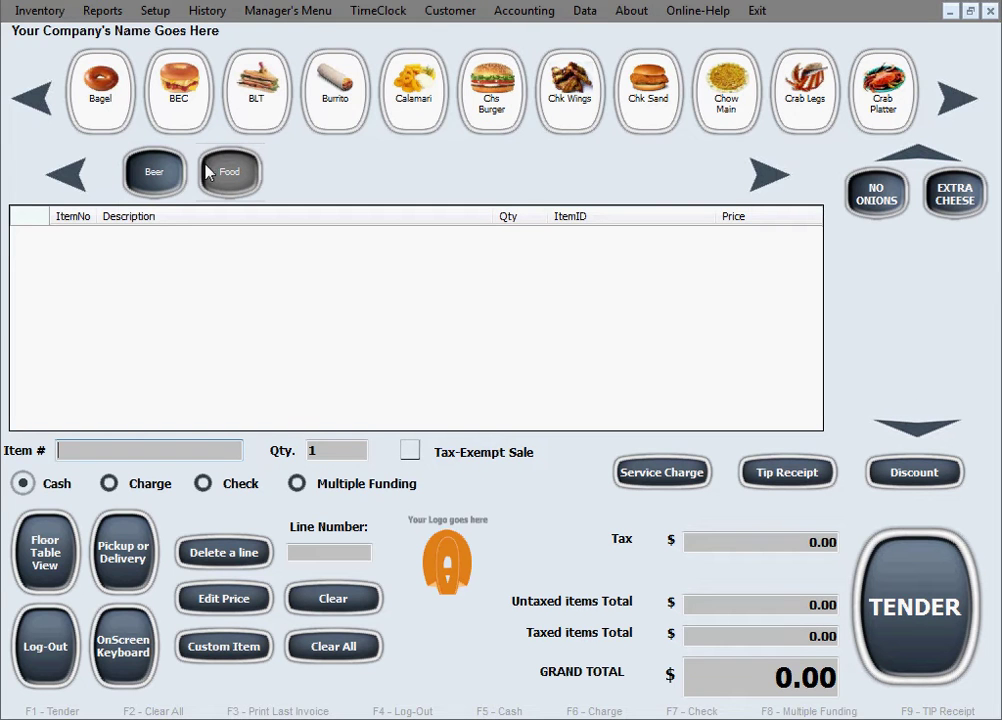
Order a Cheese Burger with No Onions and Extra Cheese, plus an Amstel with Lime Wedge.
{"action": "left_click", "coordinate": [498, 131]}
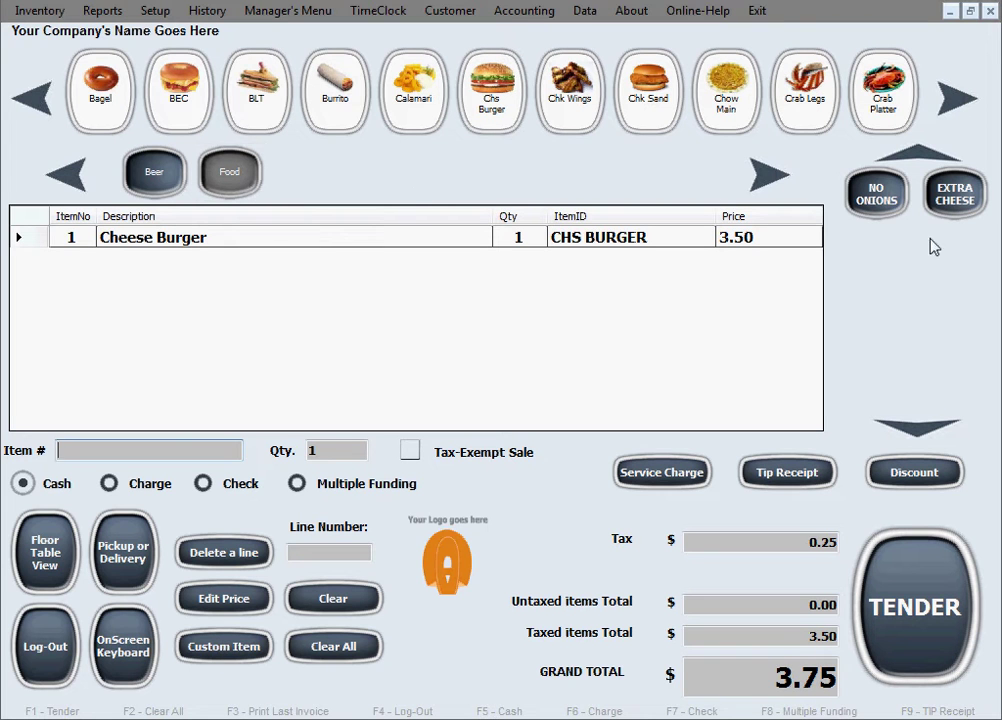
{"action": "left_click", "coordinate": [880, 195]}
{"action": "left_click", "coordinate": [962, 207]}
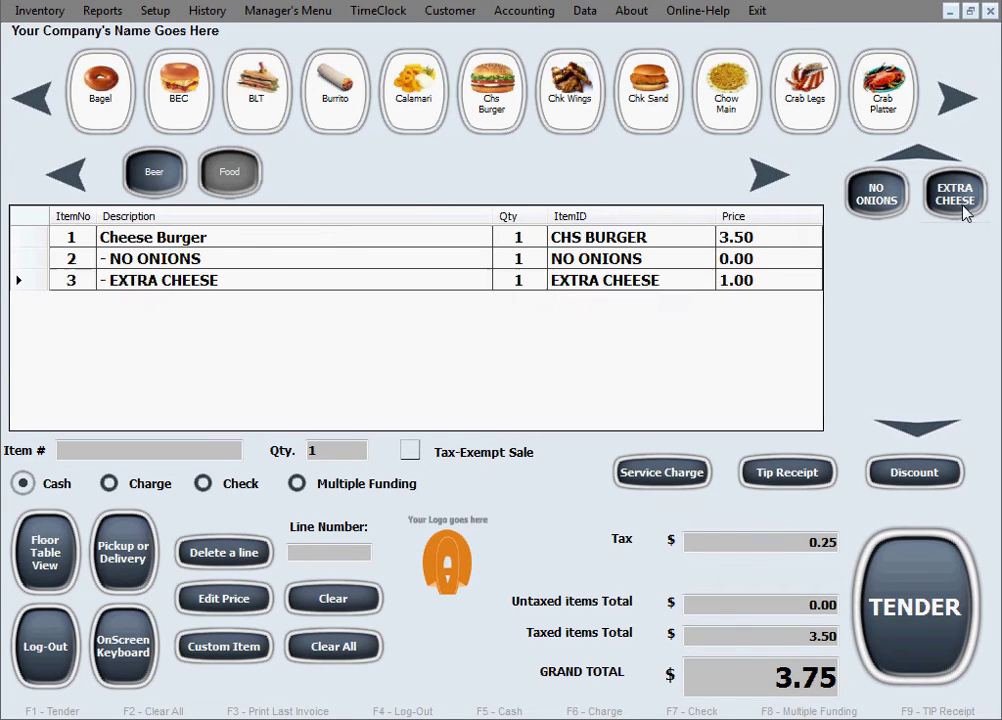
{"action": "left_click", "coordinate": [154, 171]}
{"action": "left_click", "coordinate": [100, 100]}
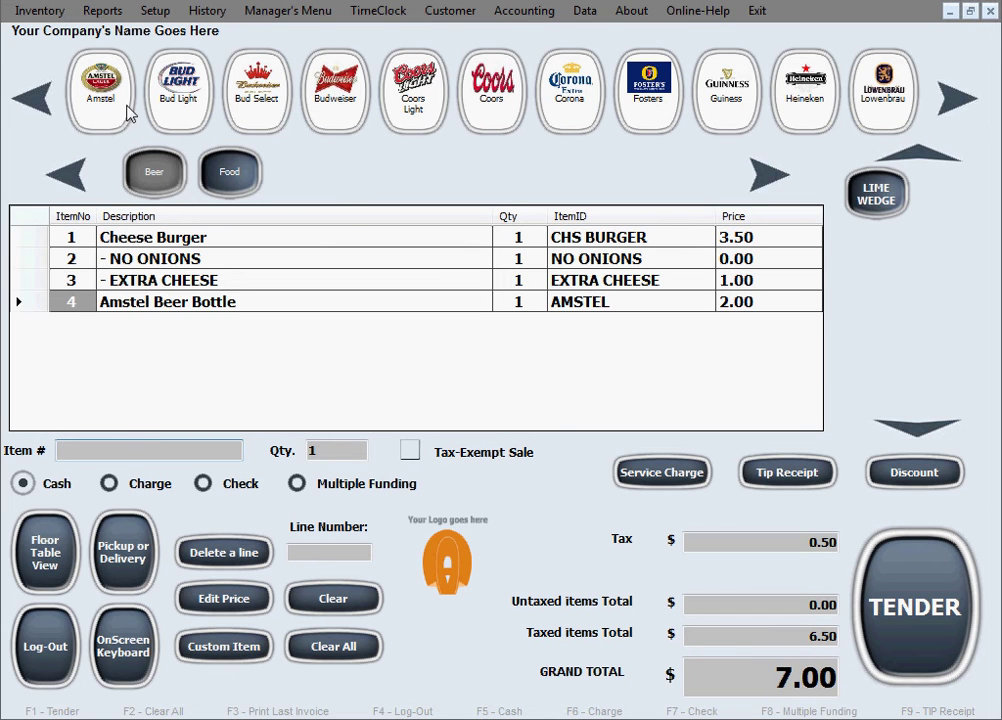
{"action": "left_click", "coordinate": [893, 202]}
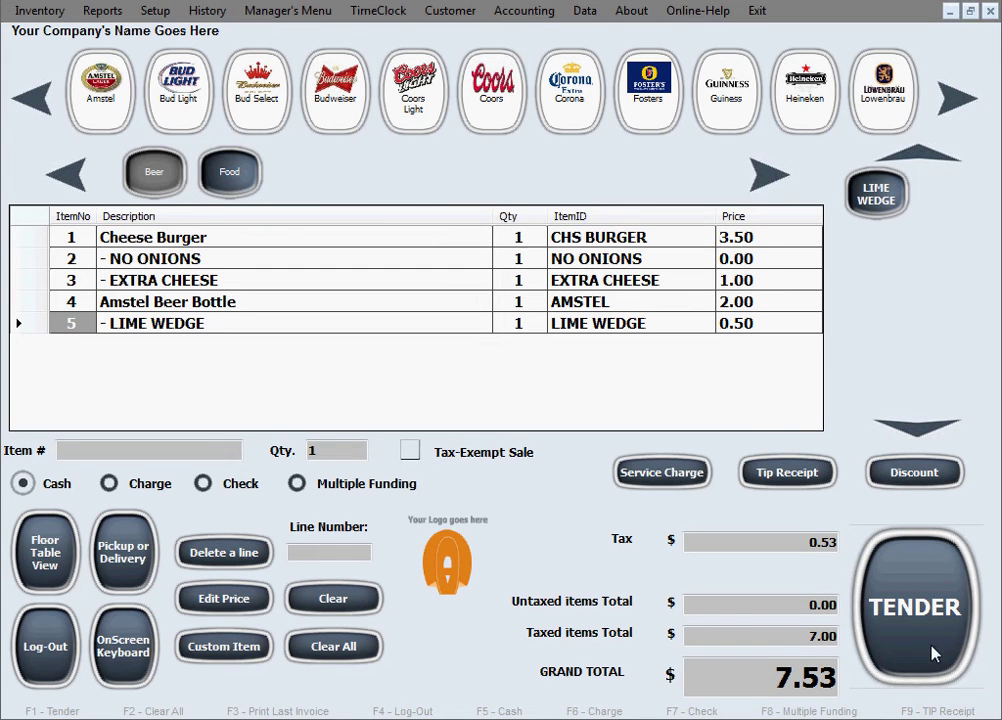
Tender the 7.53 order in cash, skipping customer details.
{"action": "left_click", "coordinate": [875, 652]}
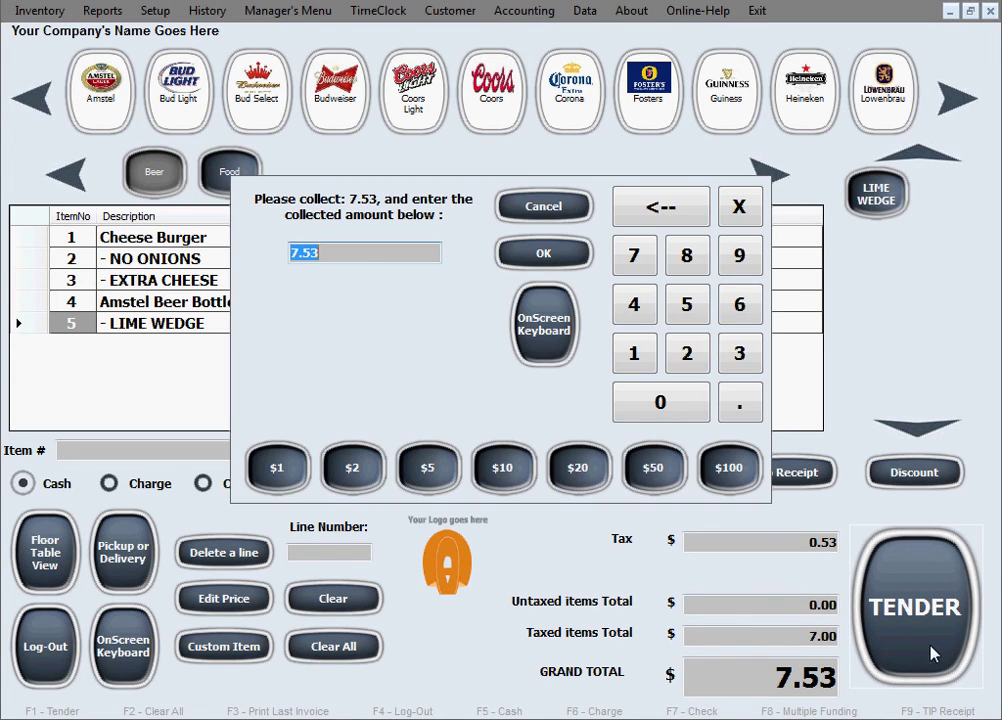
{"action": "left_click", "coordinate": [545, 256]}
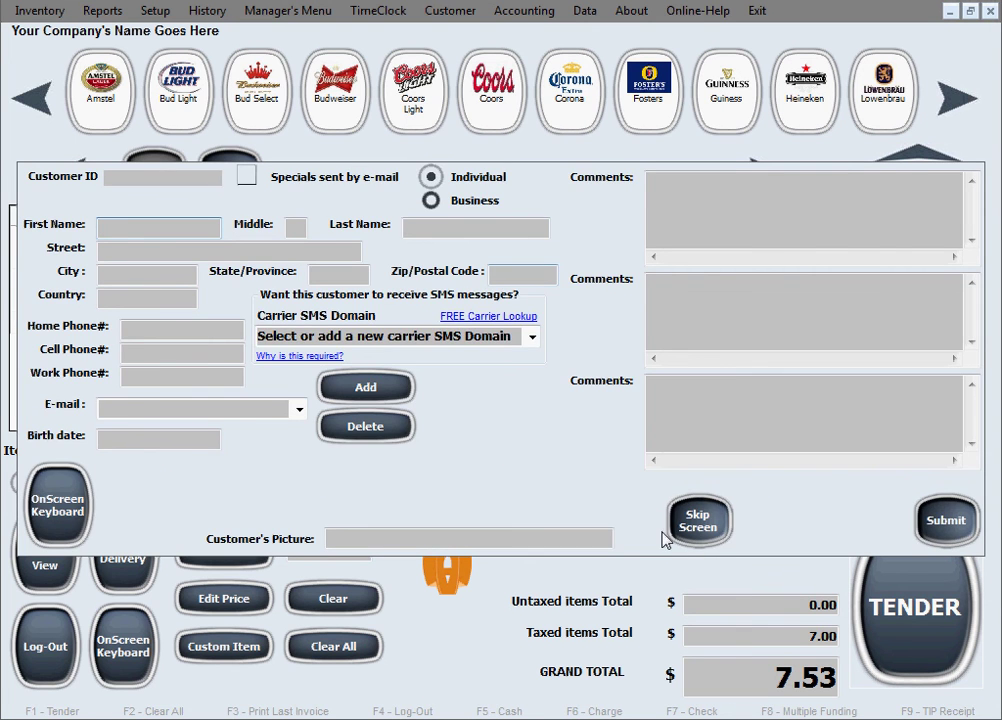
{"action": "left_click", "coordinate": [700, 521]}
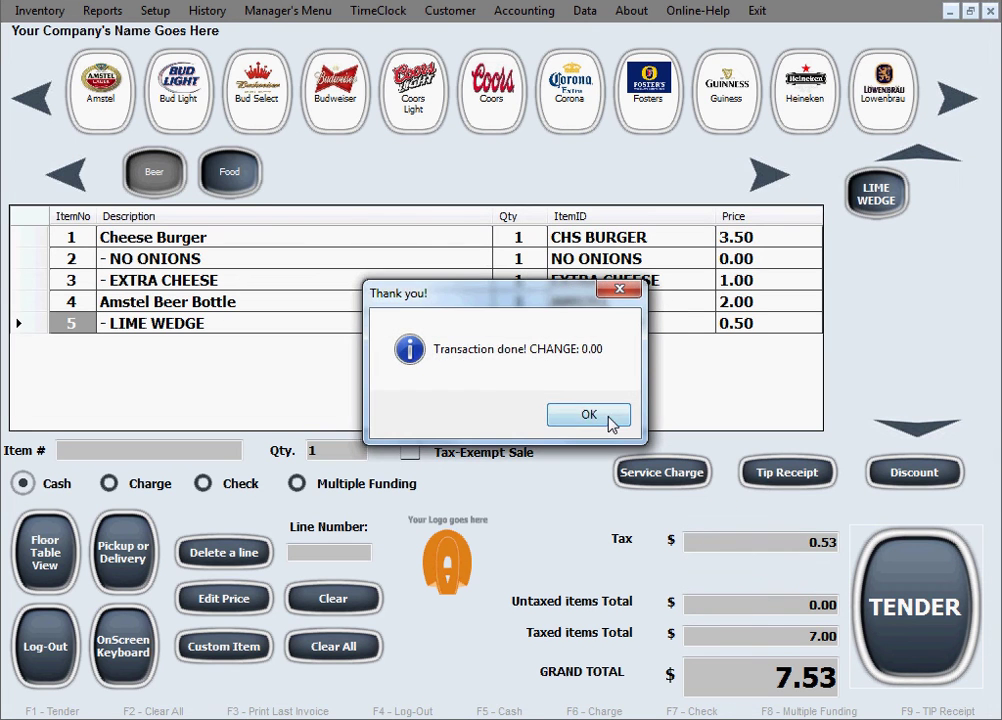
{"action": "left_click", "coordinate": [589, 415]}
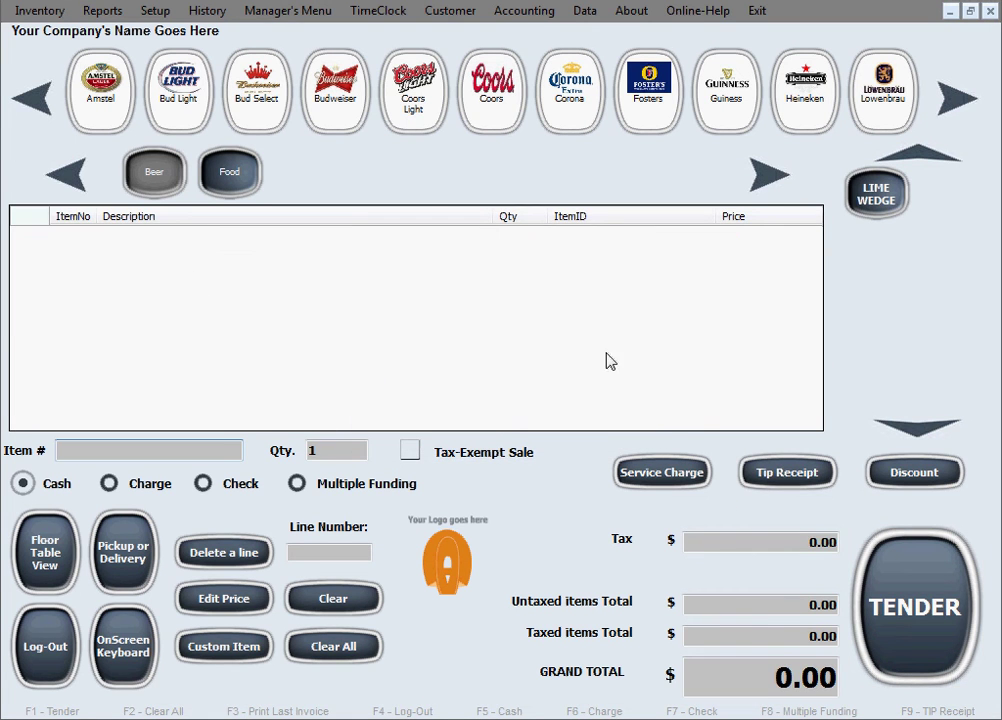